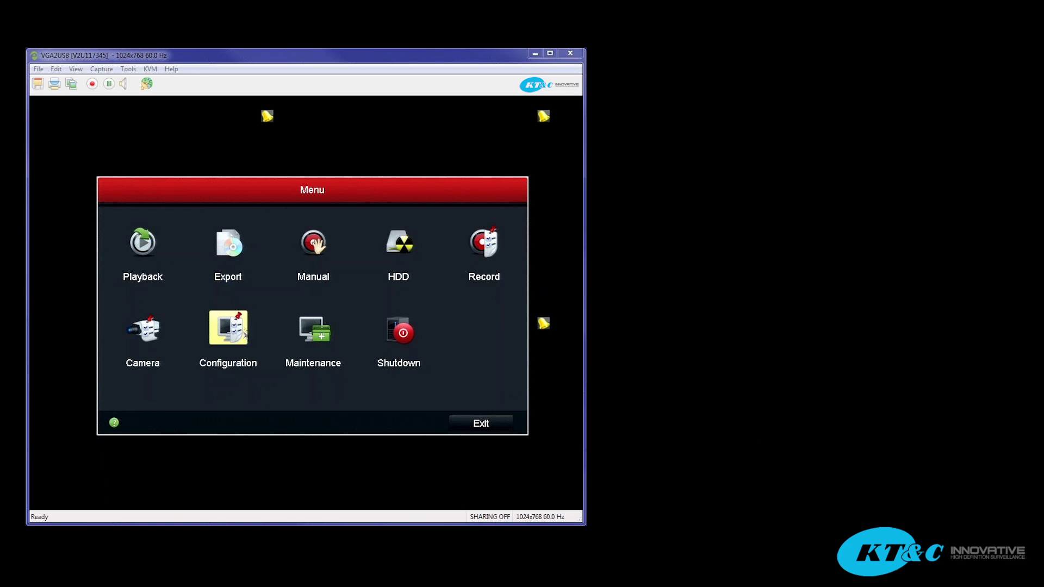
Go to Configuration > Network > NAT and check Enable UPnP
left_click(244, 335)
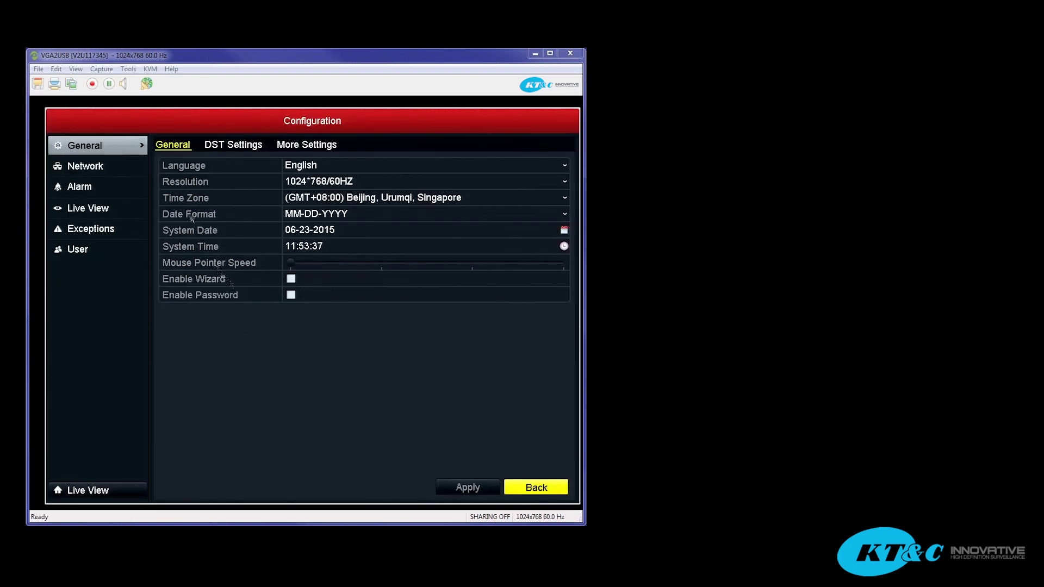
left_click(143, 177)
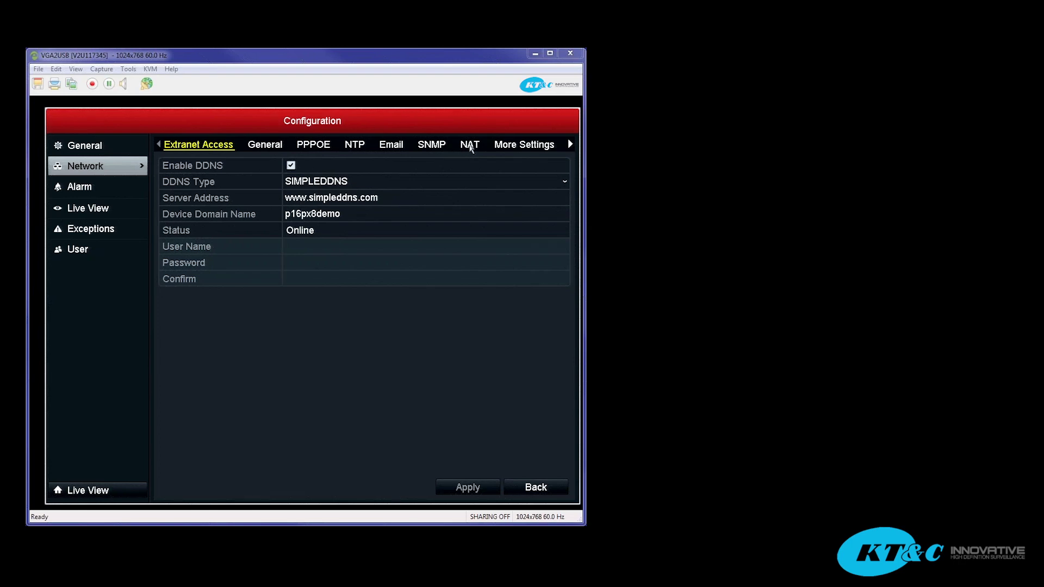
left_click(471, 147)
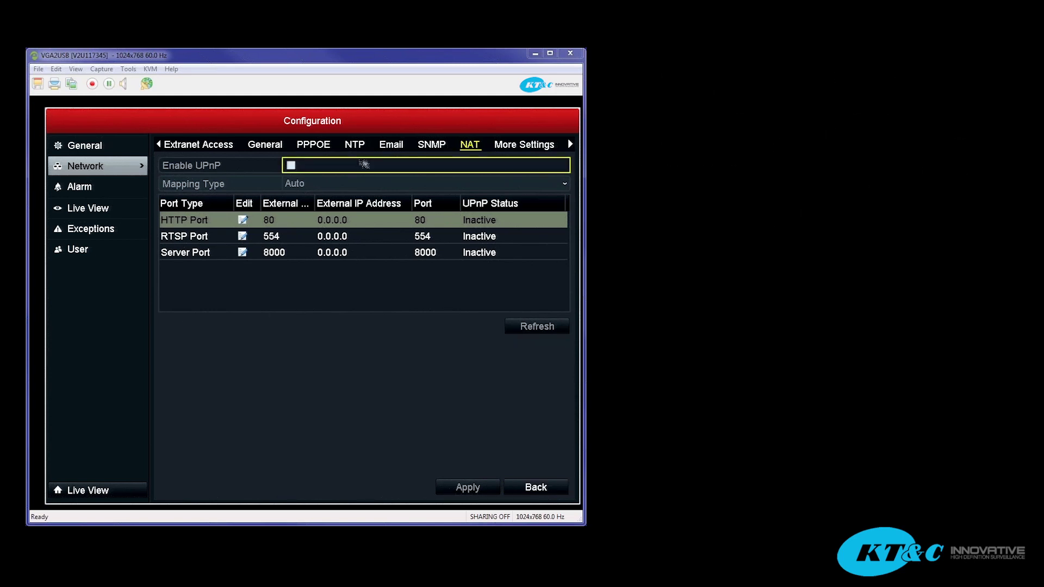
left_click(292, 167)
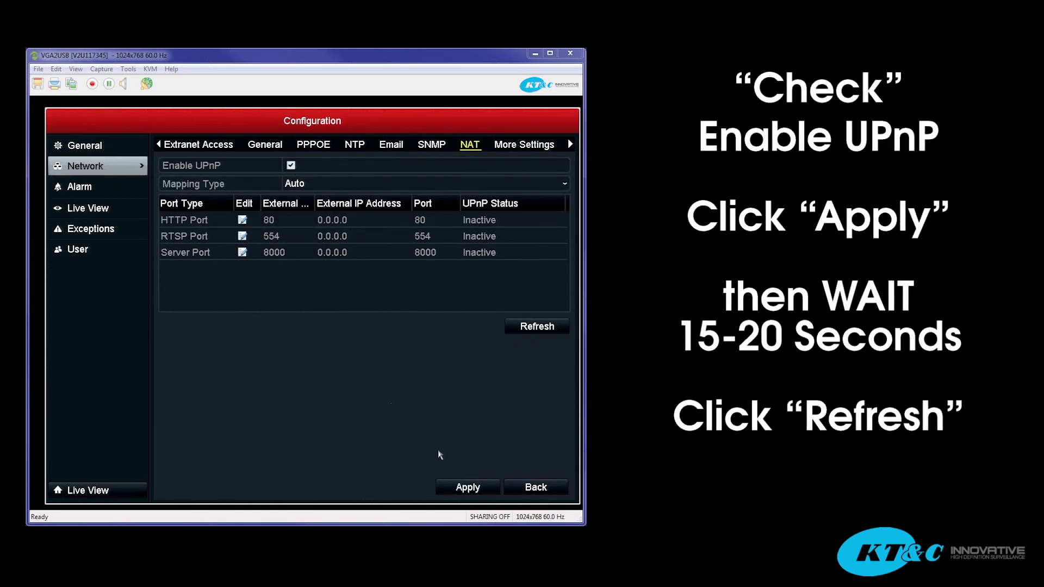
Apply the UPnP setting and refresh the port table twice to pick up the external mappings
left_click(456, 489)
left_click(522, 323)
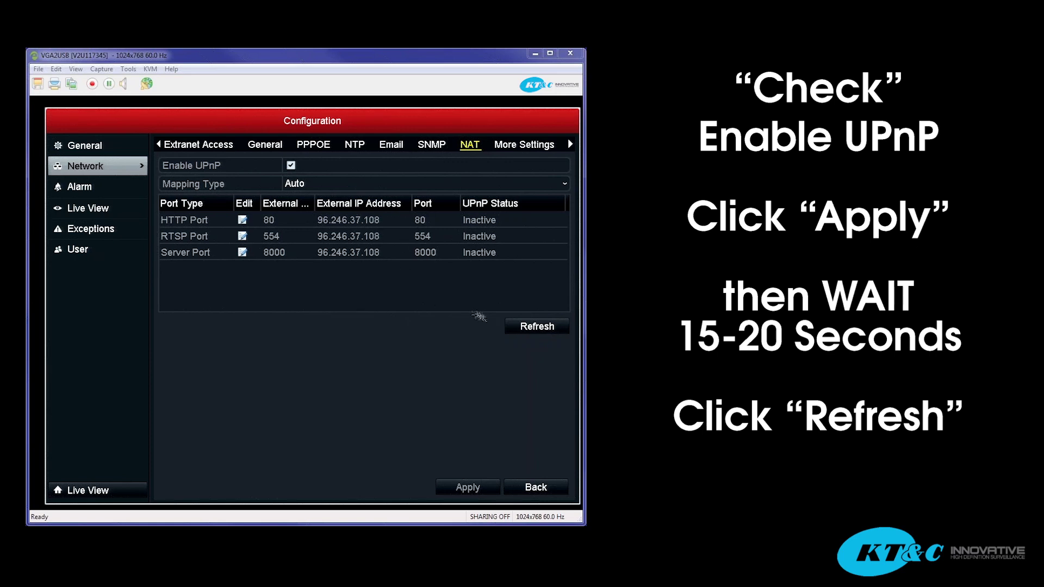
left_click(520, 328)
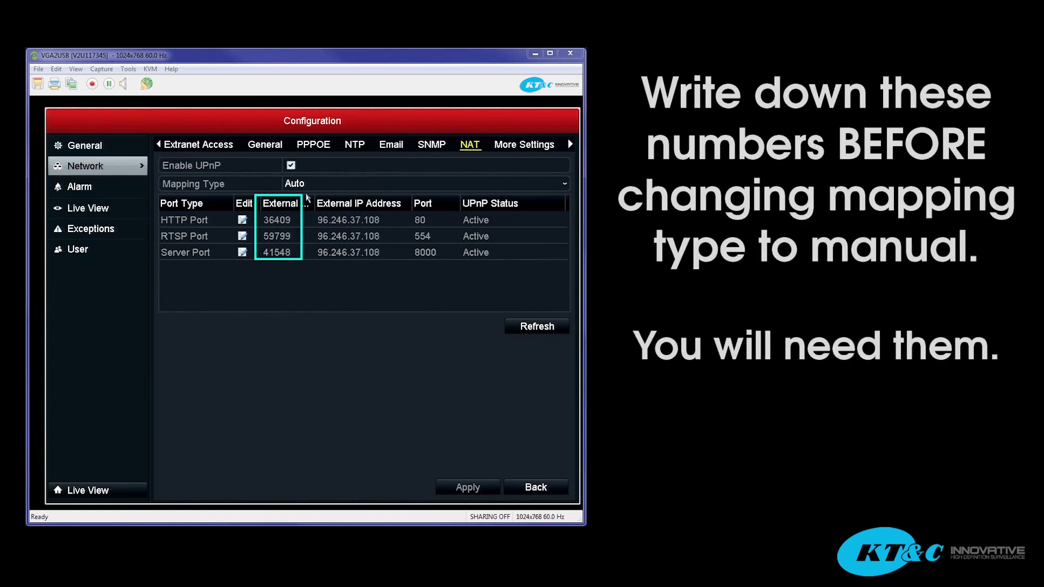
Open the Mapping Type dropdown, currently Auto, with ports Active on 36409, 59799 and 41548
left_click(329, 185)
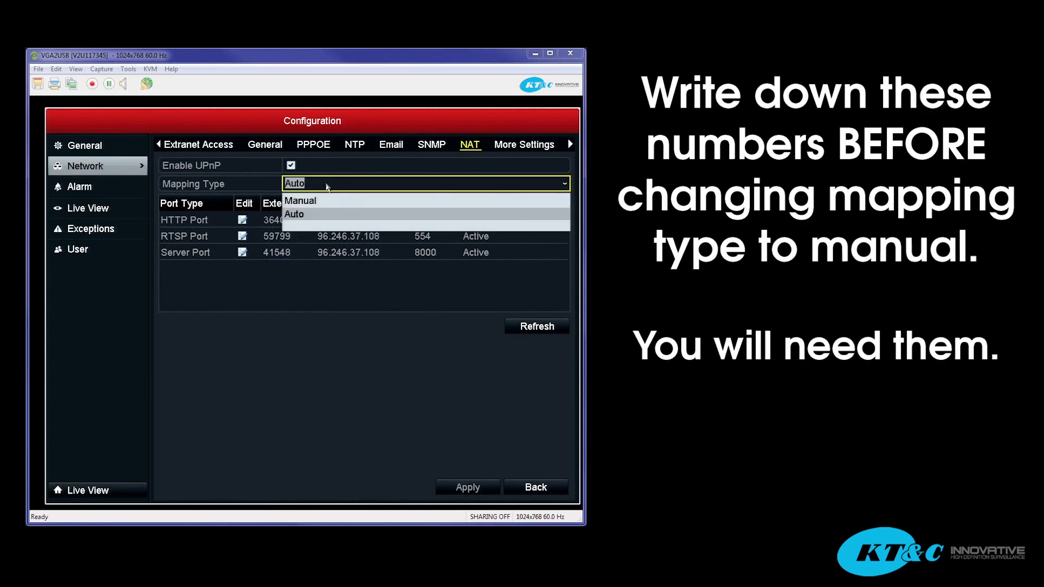
Set Mapping Type to Manual and change the HTTP Port's external port to 36409
left_click(322, 202)
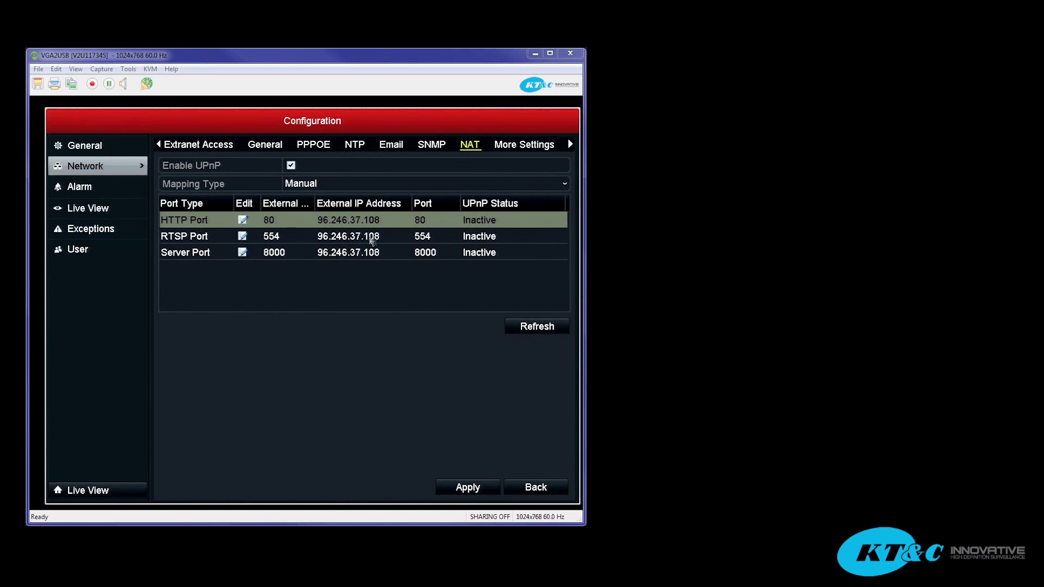
left_click(243, 222)
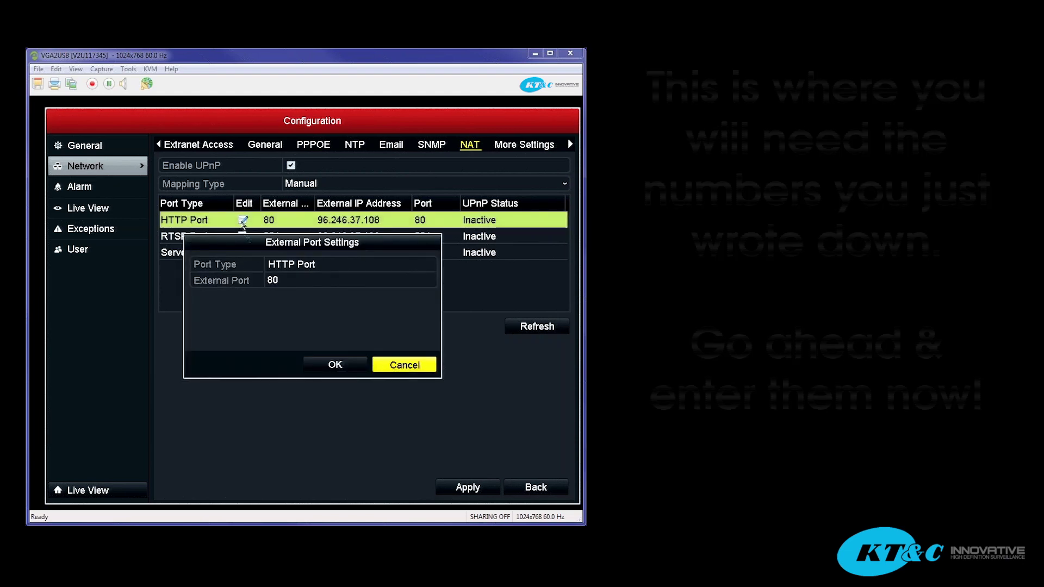
left_click(281, 278)
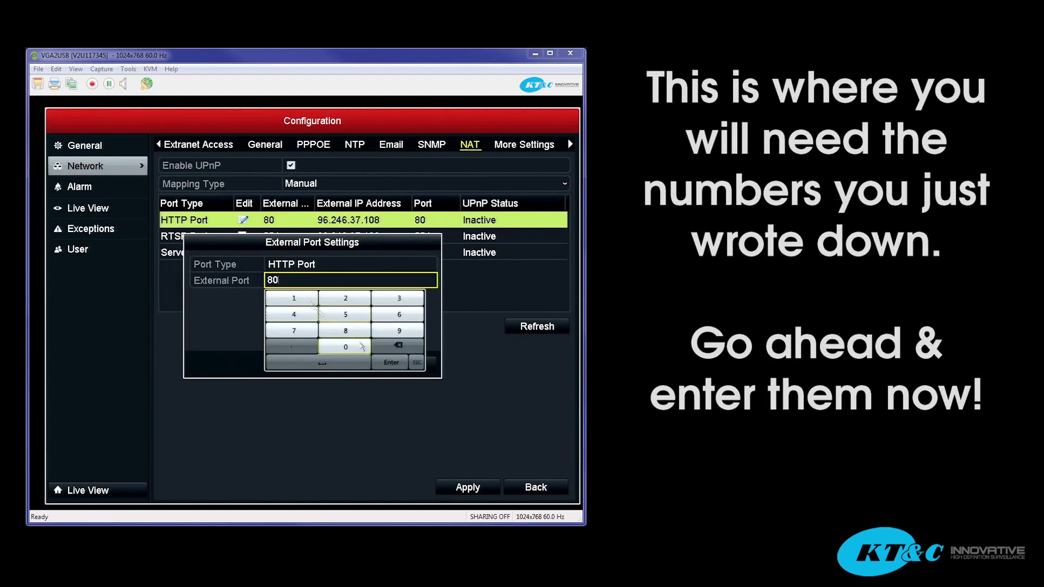
left_click(379, 349)
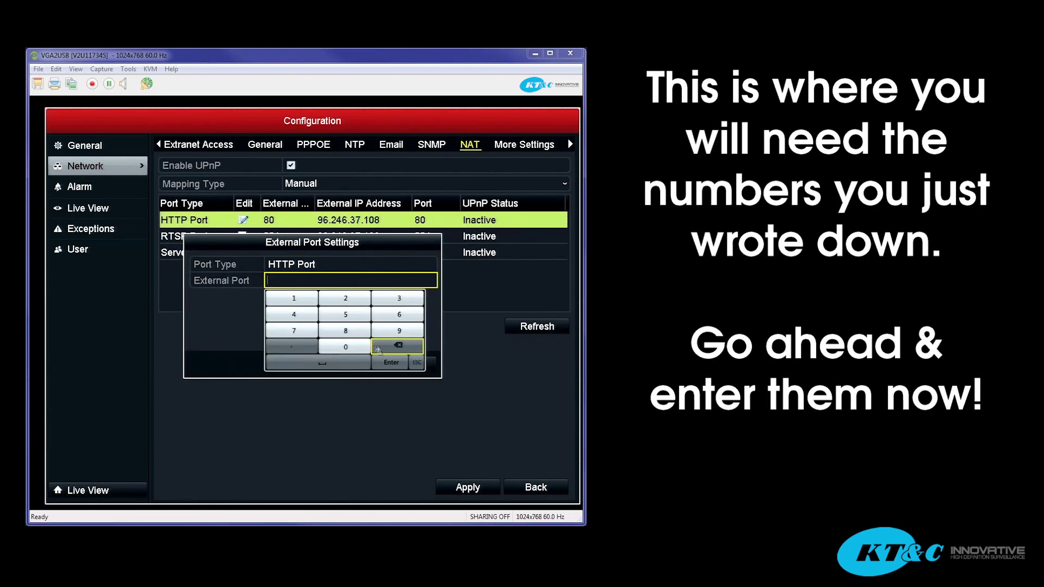
left_click(400, 298)
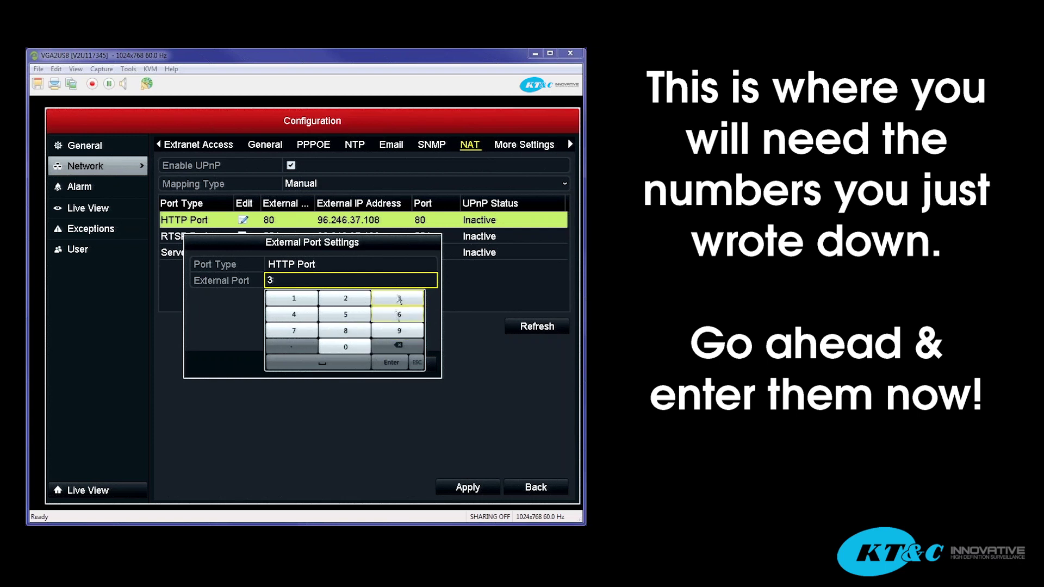
left_click(399, 315)
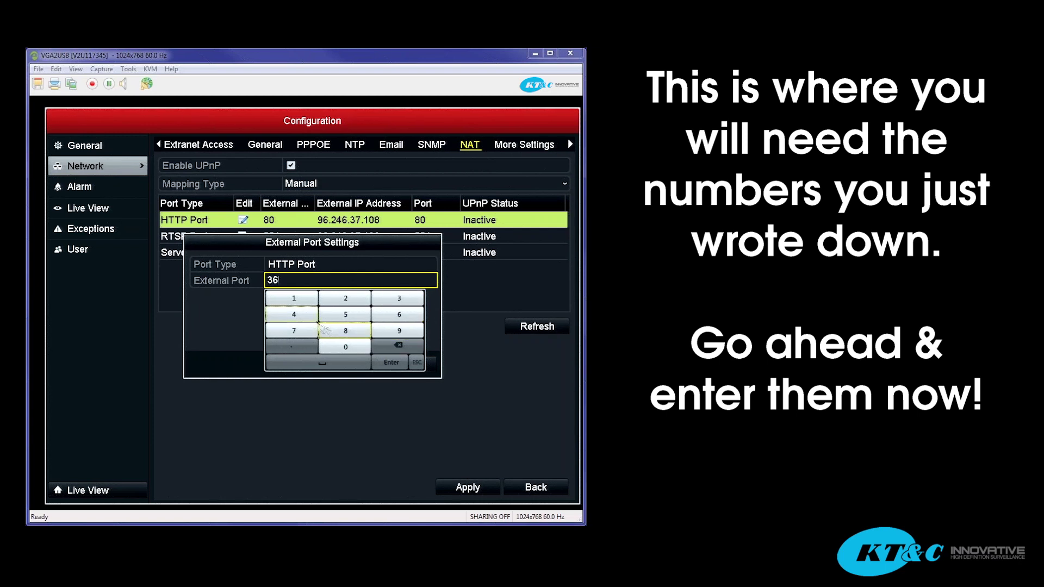
left_click(308, 317)
left_click(340, 347)
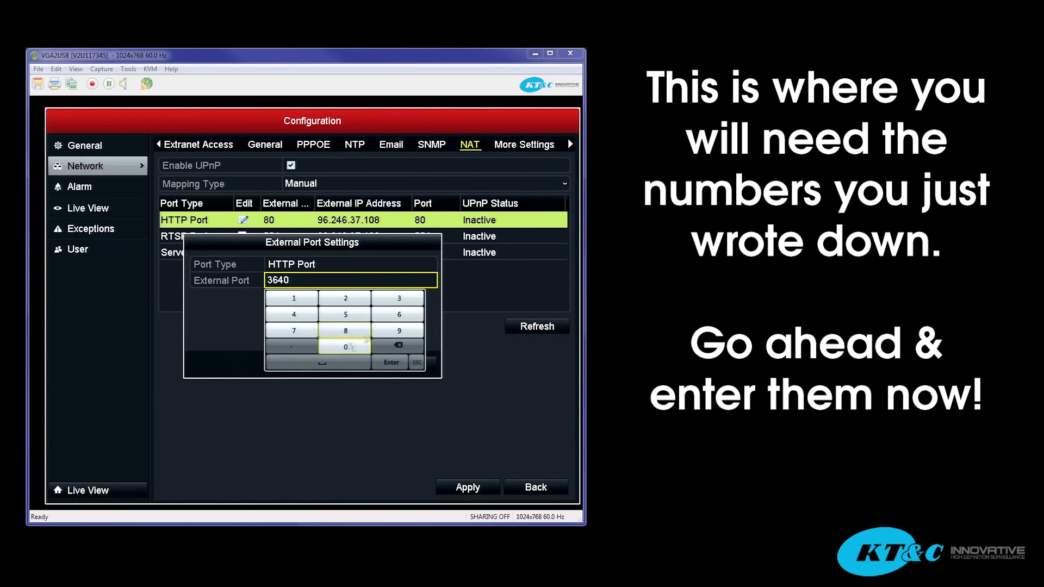
left_click(388, 334)
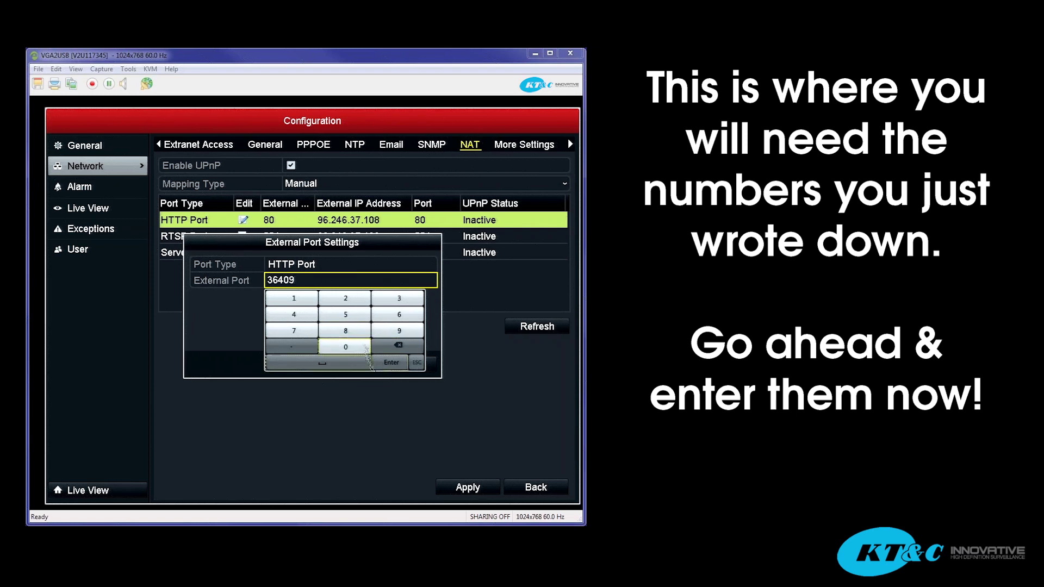
left_click(390, 362)
left_click(333, 364)
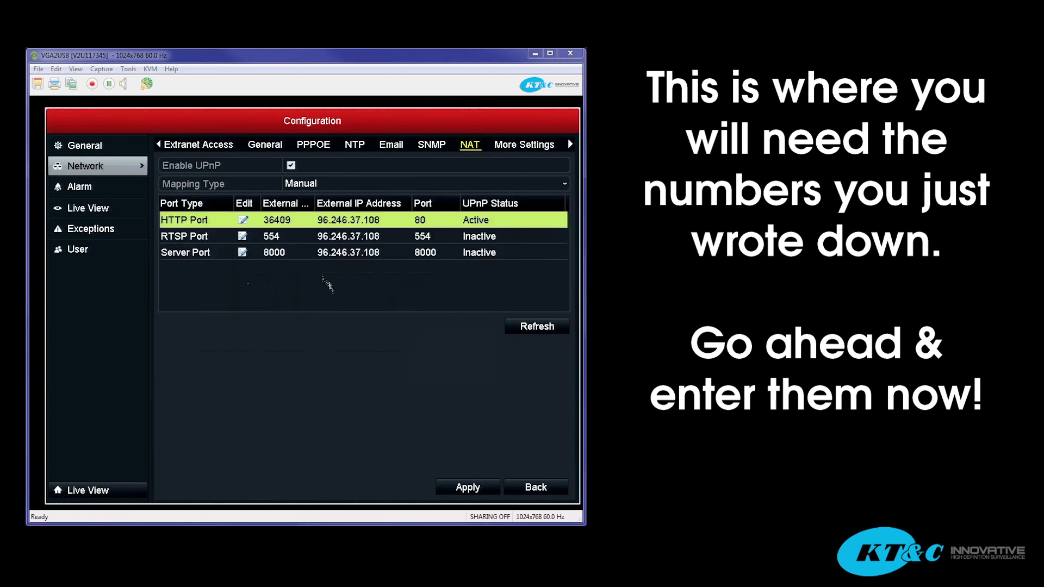
Replace the RTSP Port's external port 554 with 59799 and confirm
left_click(243, 236)
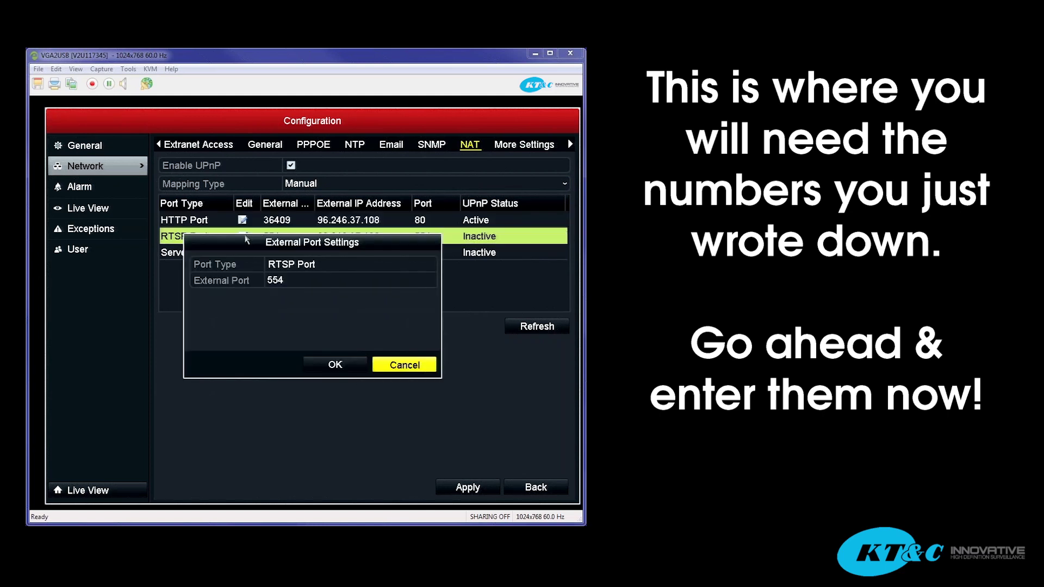
left_click(308, 281)
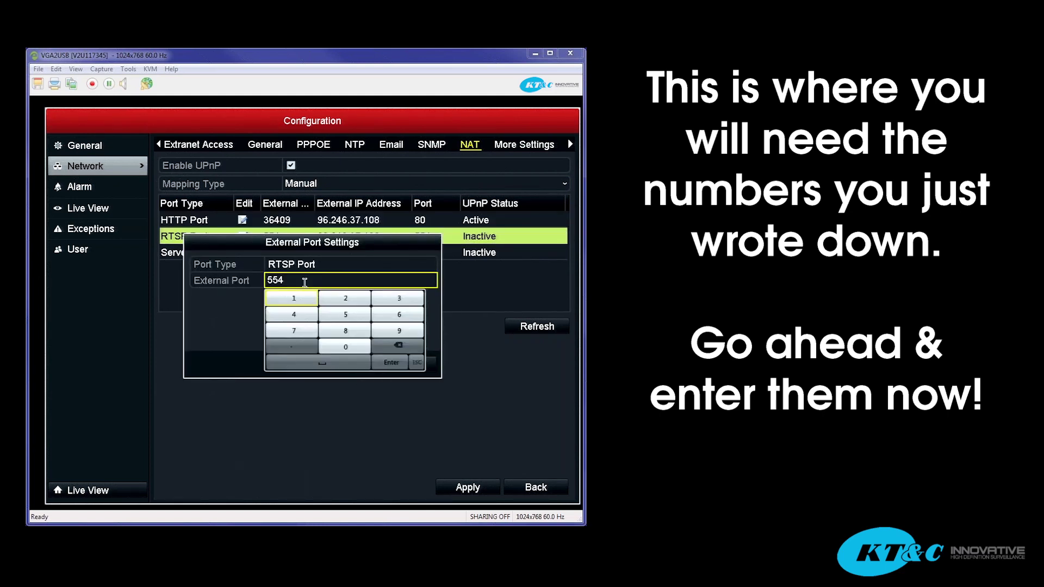
left_click(384, 347)
left_click(384, 347)
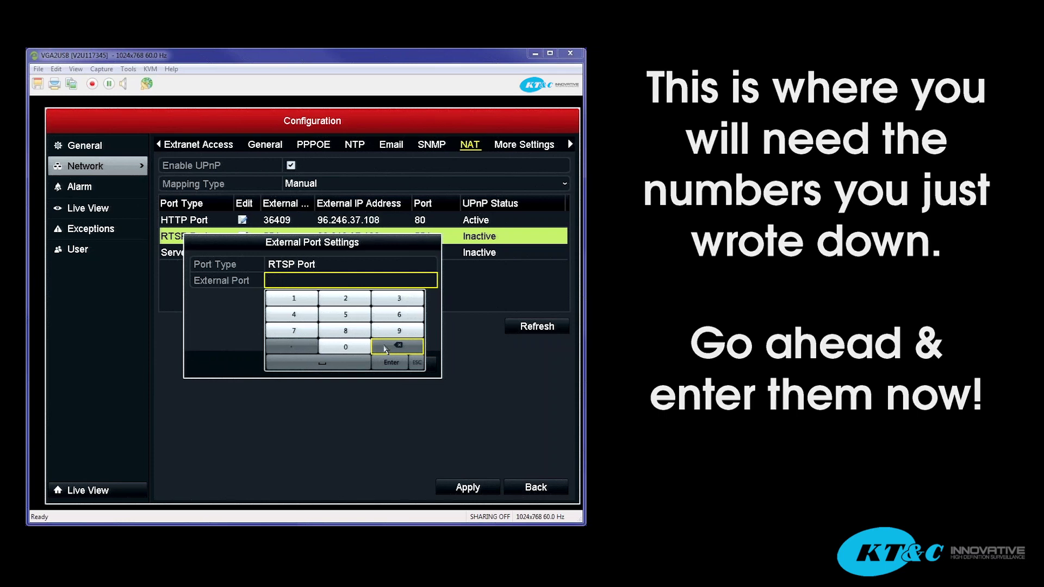
left_click(350, 322)
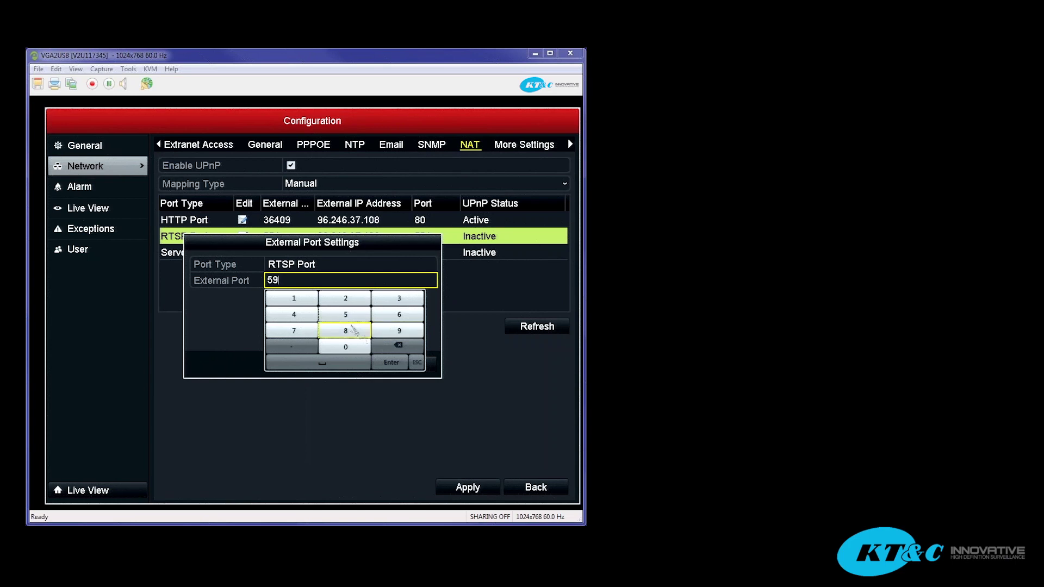
left_click(299, 335)
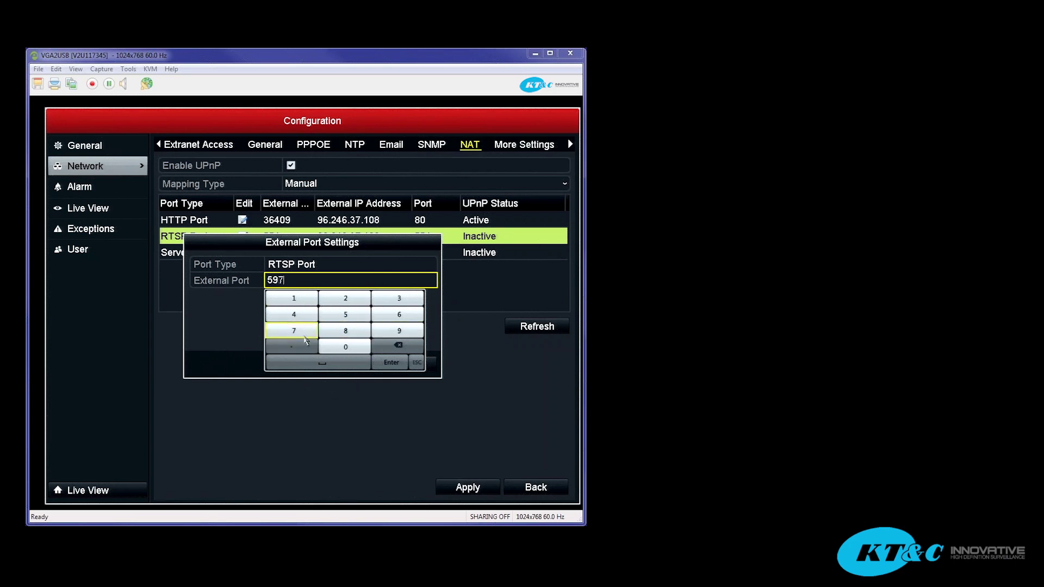
left_click(380, 332)
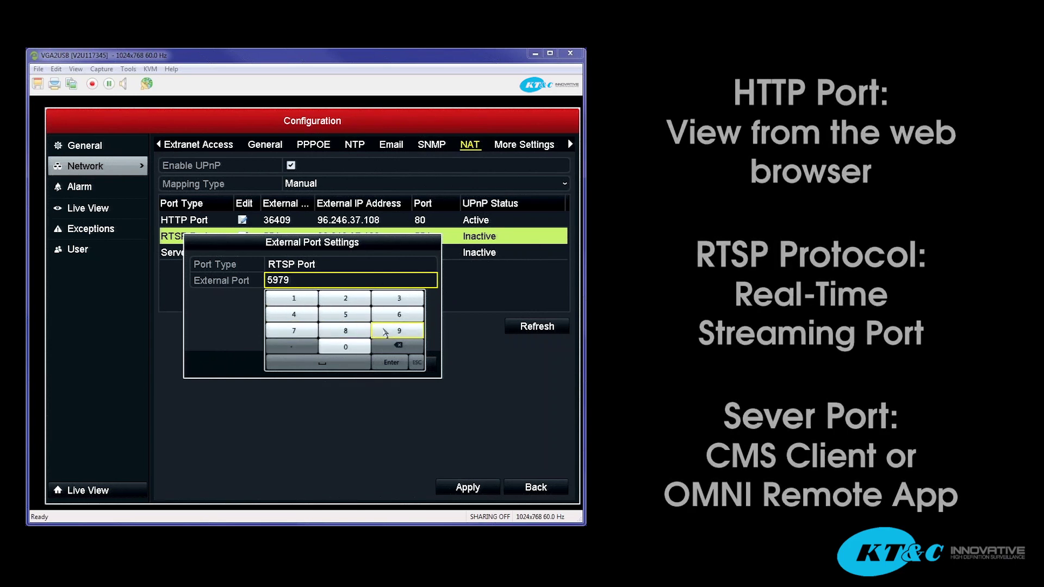
left_click(379, 332)
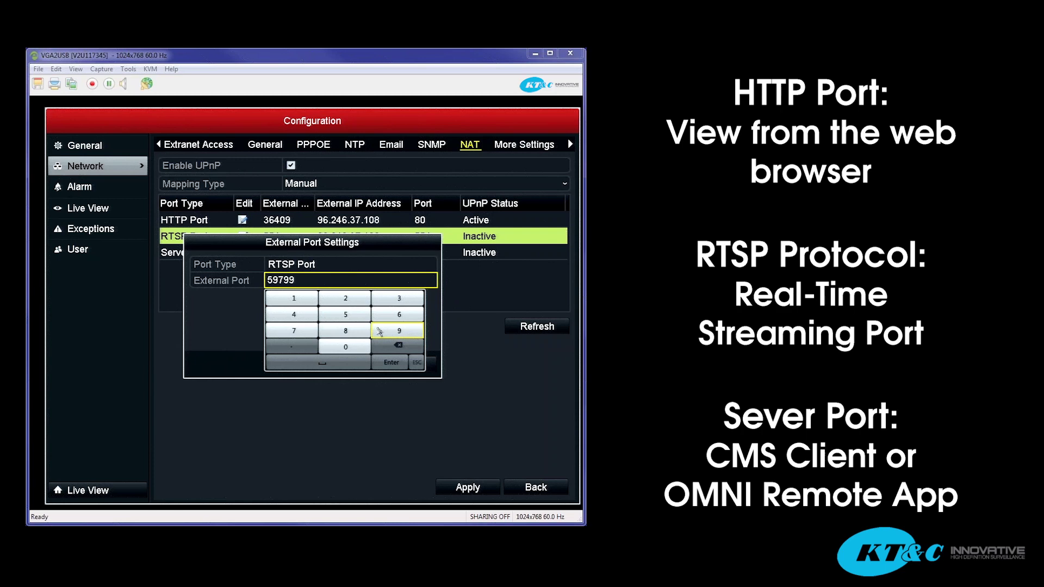
left_click(386, 363)
left_click(352, 372)
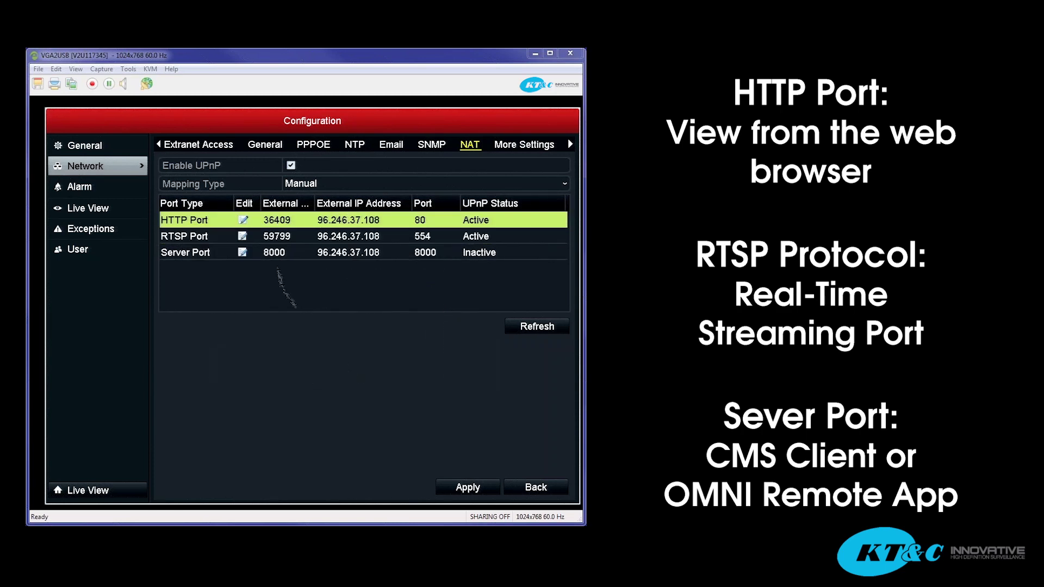
Replace the Server Port's external port 8000 with 41548, confirm, and apply the NAT settings
left_click(243, 253)
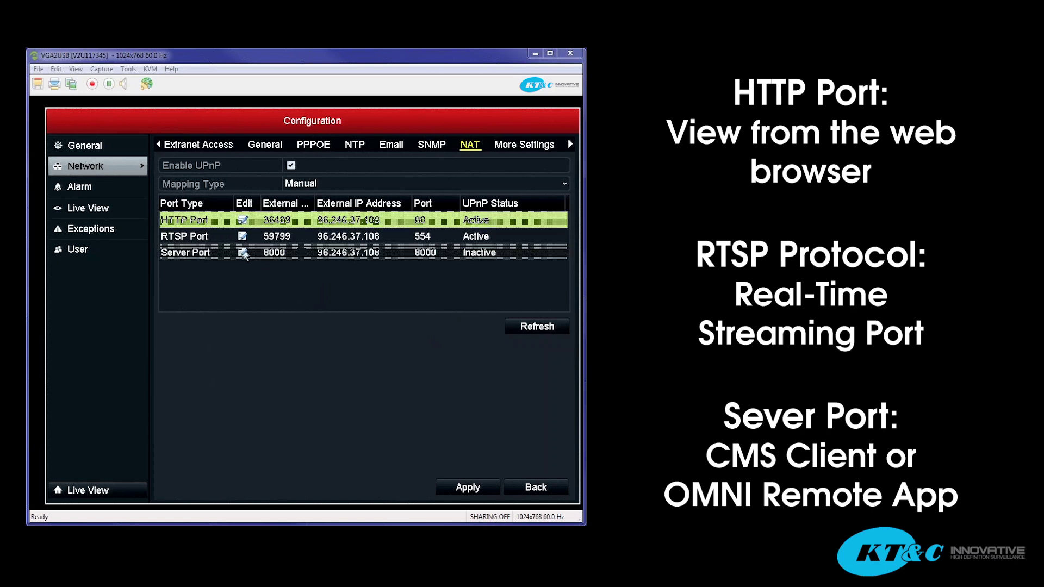
left_click(288, 279)
left_click(288, 279)
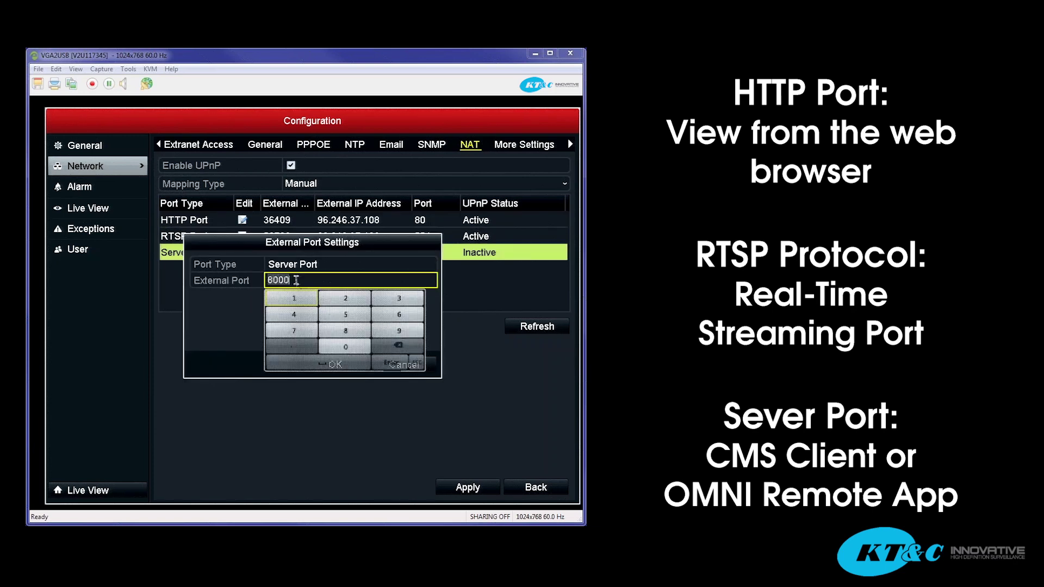
left_click(378, 351)
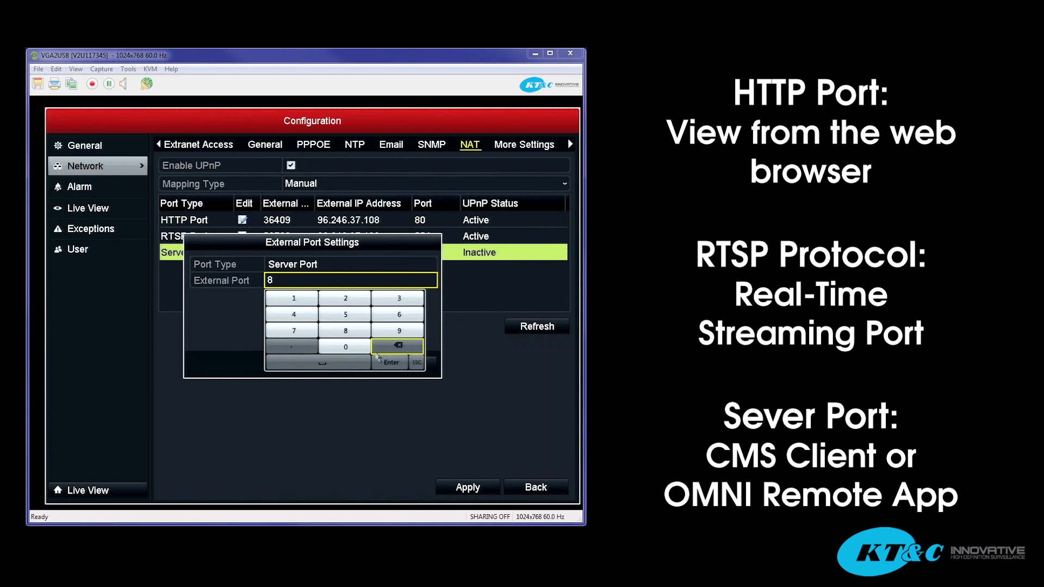
left_click(376, 353)
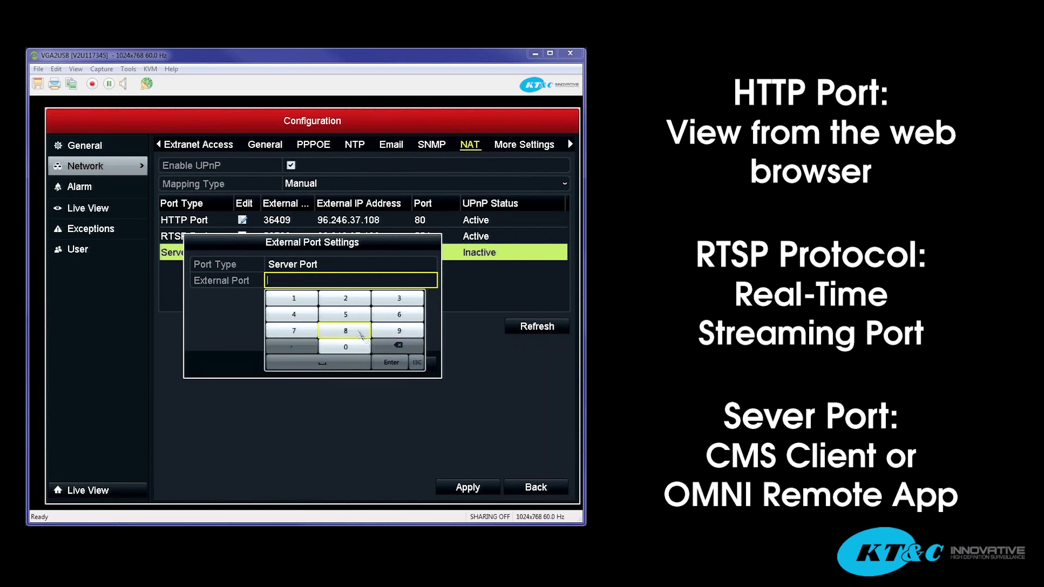
left_click(311, 304)
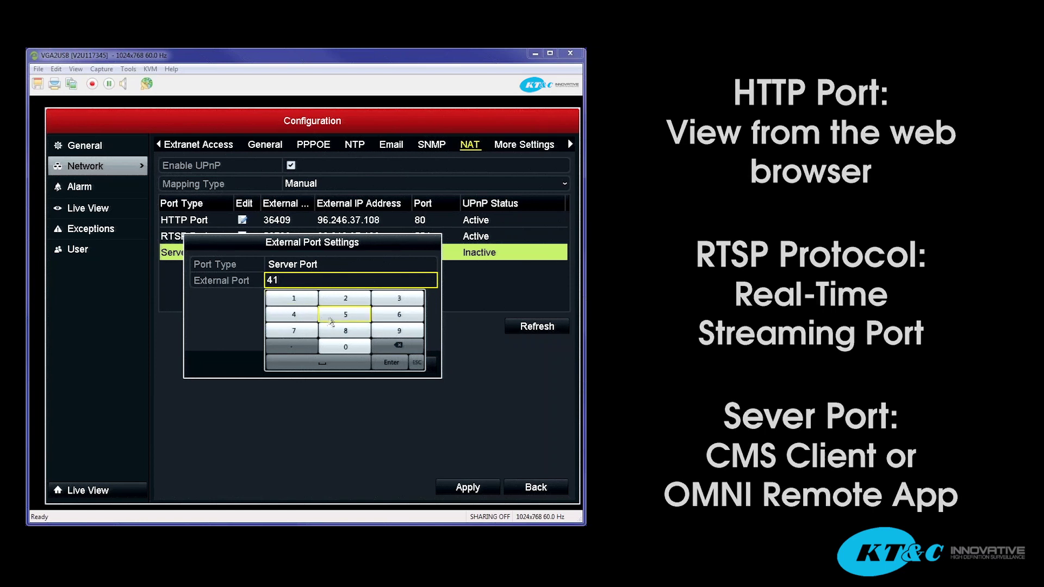
left_click(345, 315)
left_click(310, 320)
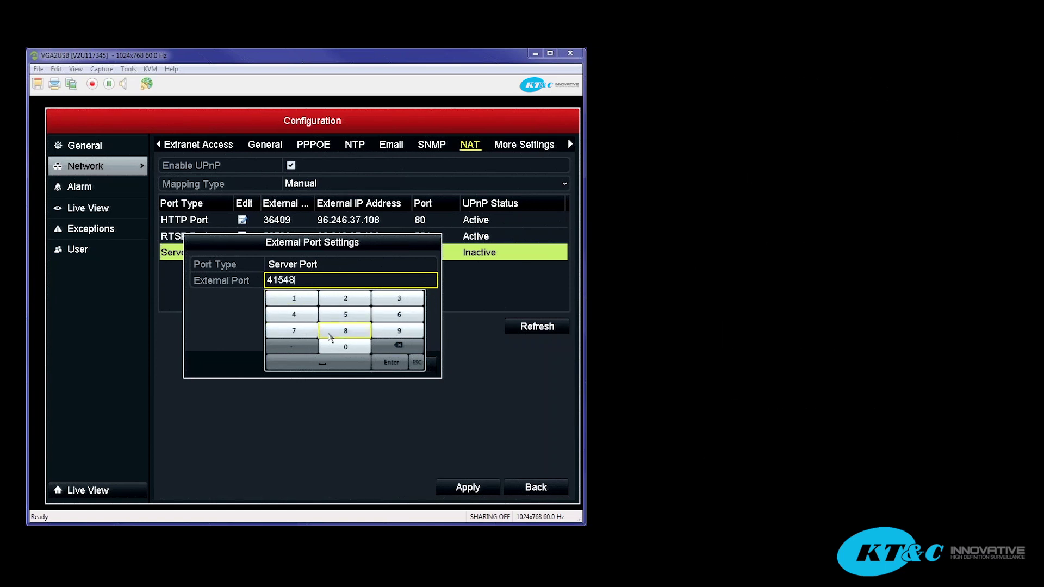
left_click(345, 331)
left_click(375, 365)
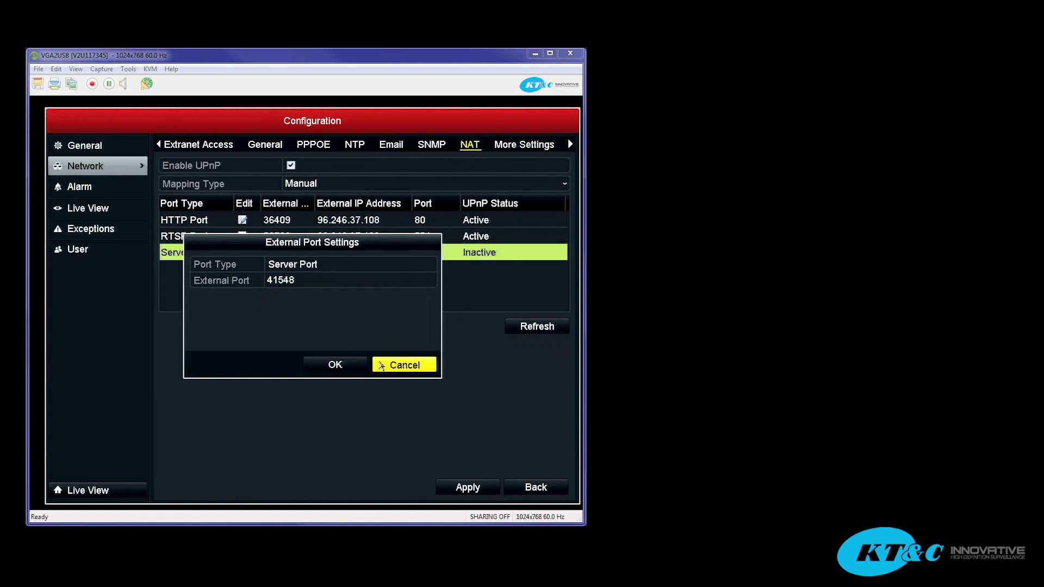
left_click(350, 365)
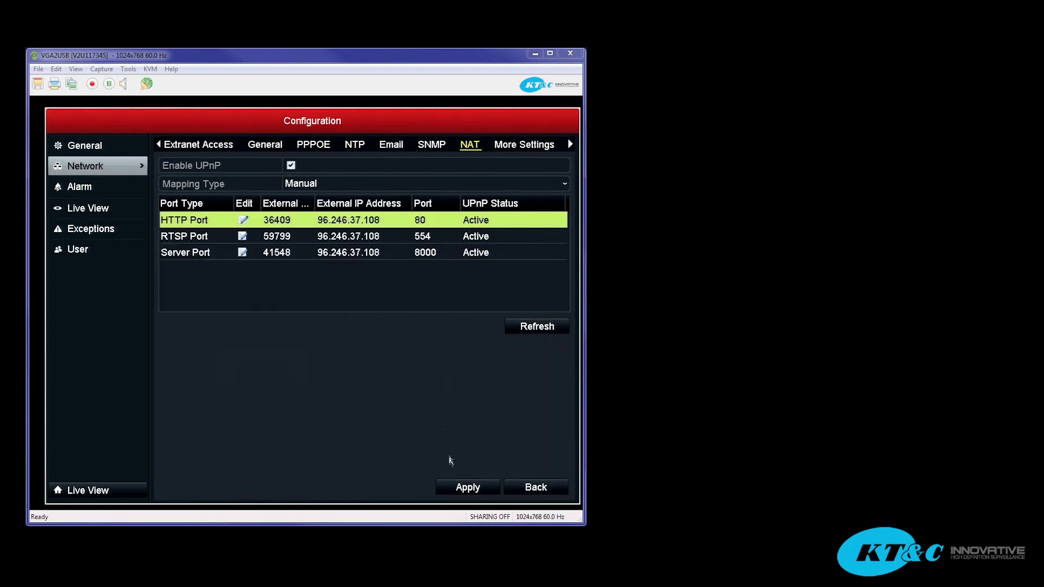
left_click(458, 487)
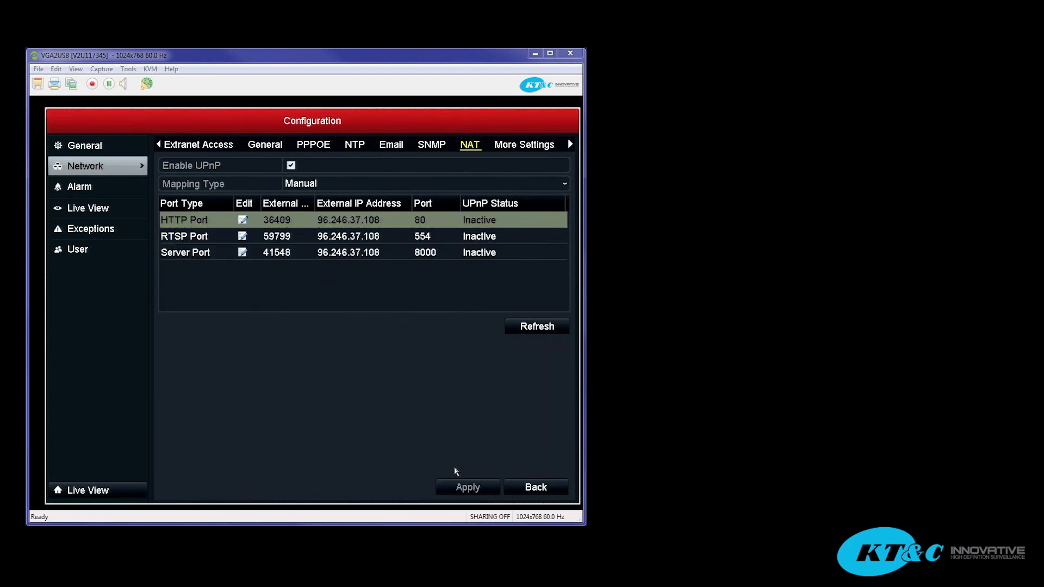
Refresh the NAT page so HTTP, RTSP and Server ports show Active on 36409, 59799, 41548
left_click(526, 329)
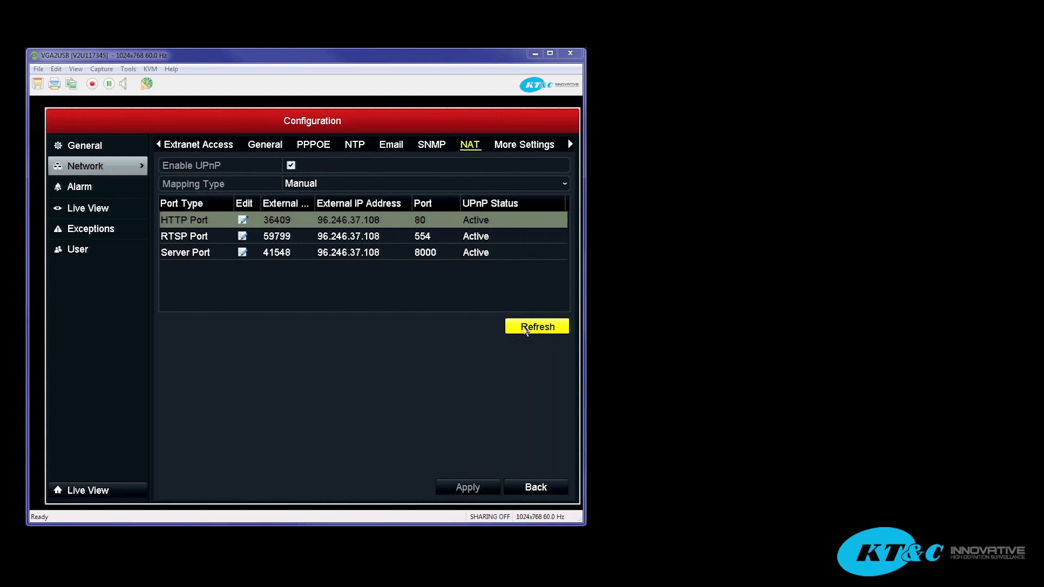